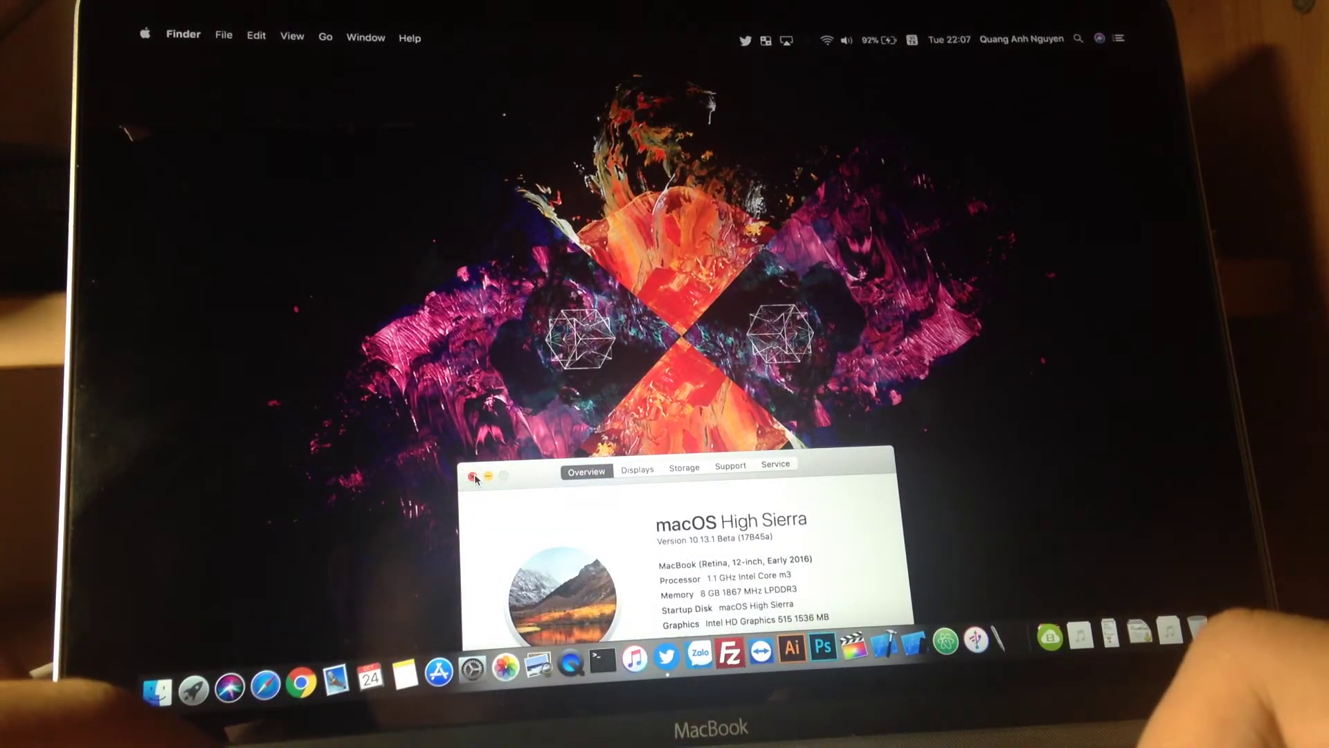
- Close the About This Mac window and launch Safari from the Dock
click(474, 476)
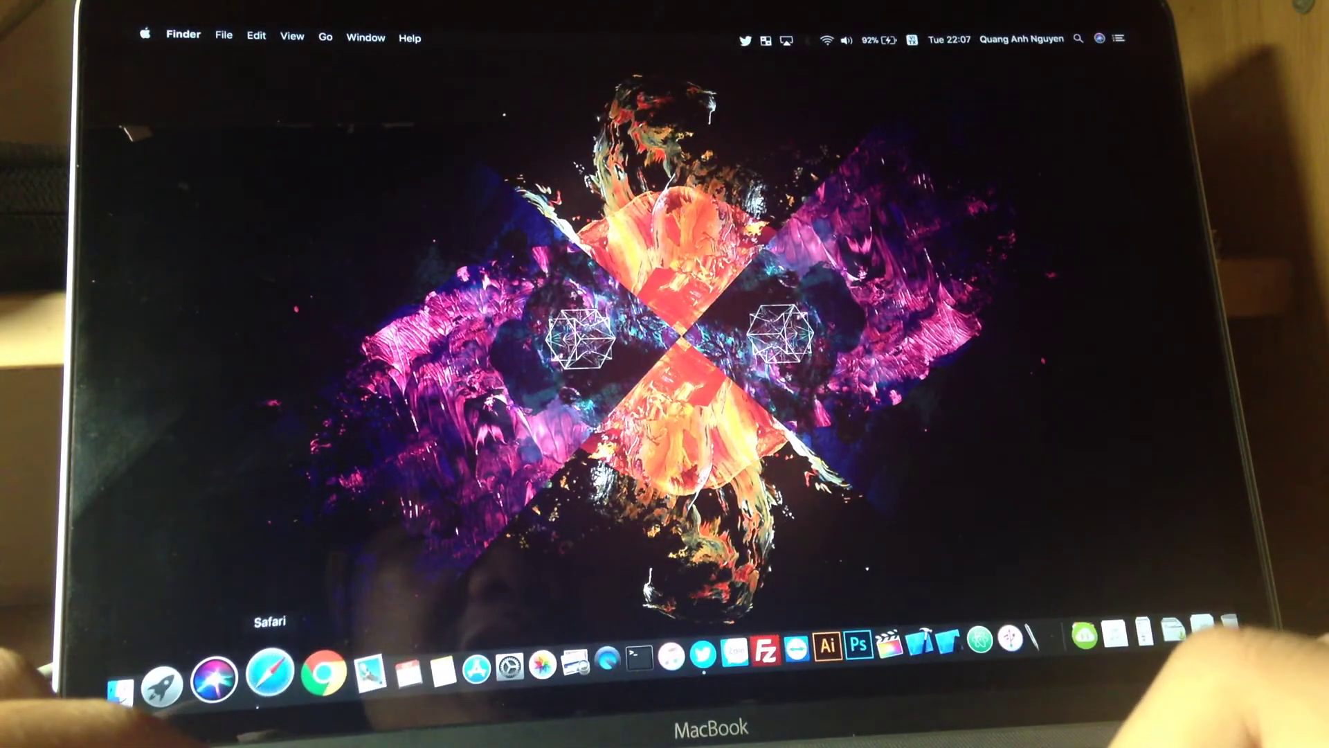
click(267, 683)
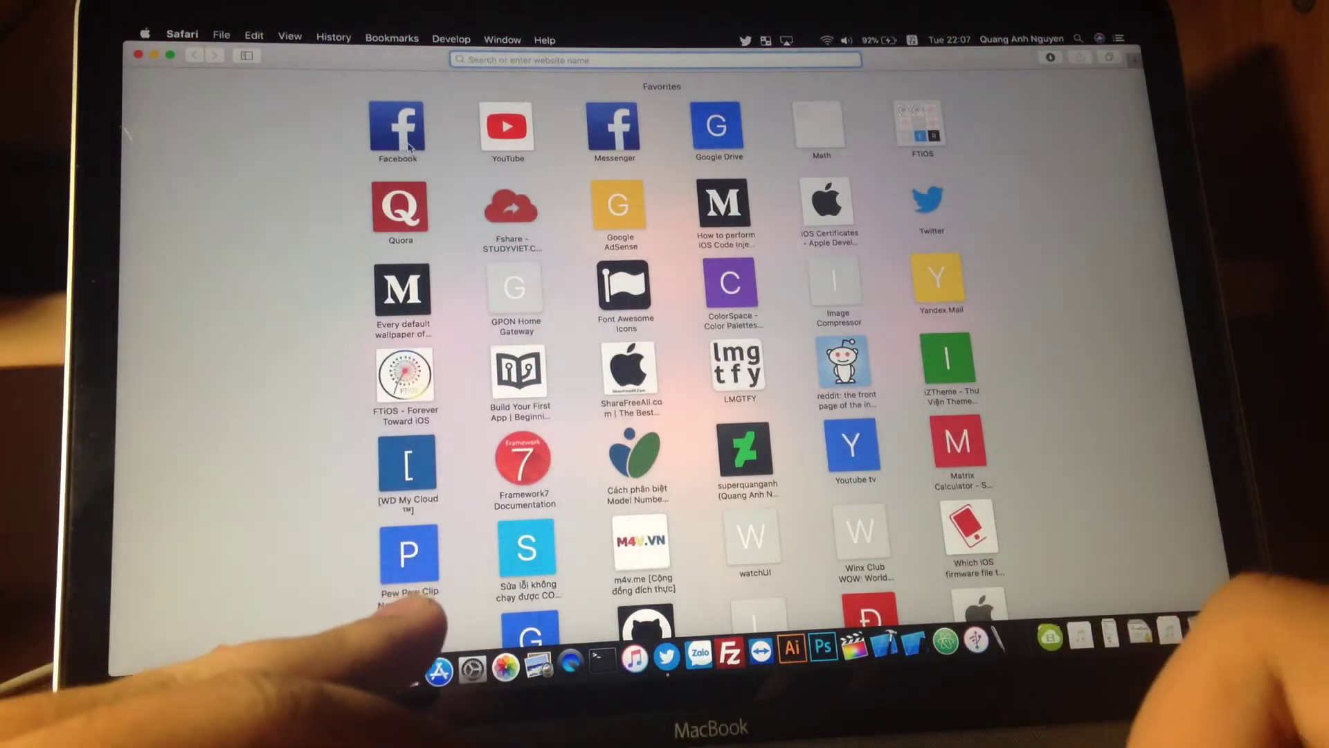
- Load Facebook from Safari Favorites, then open a second Favorites tab
click(412, 149)
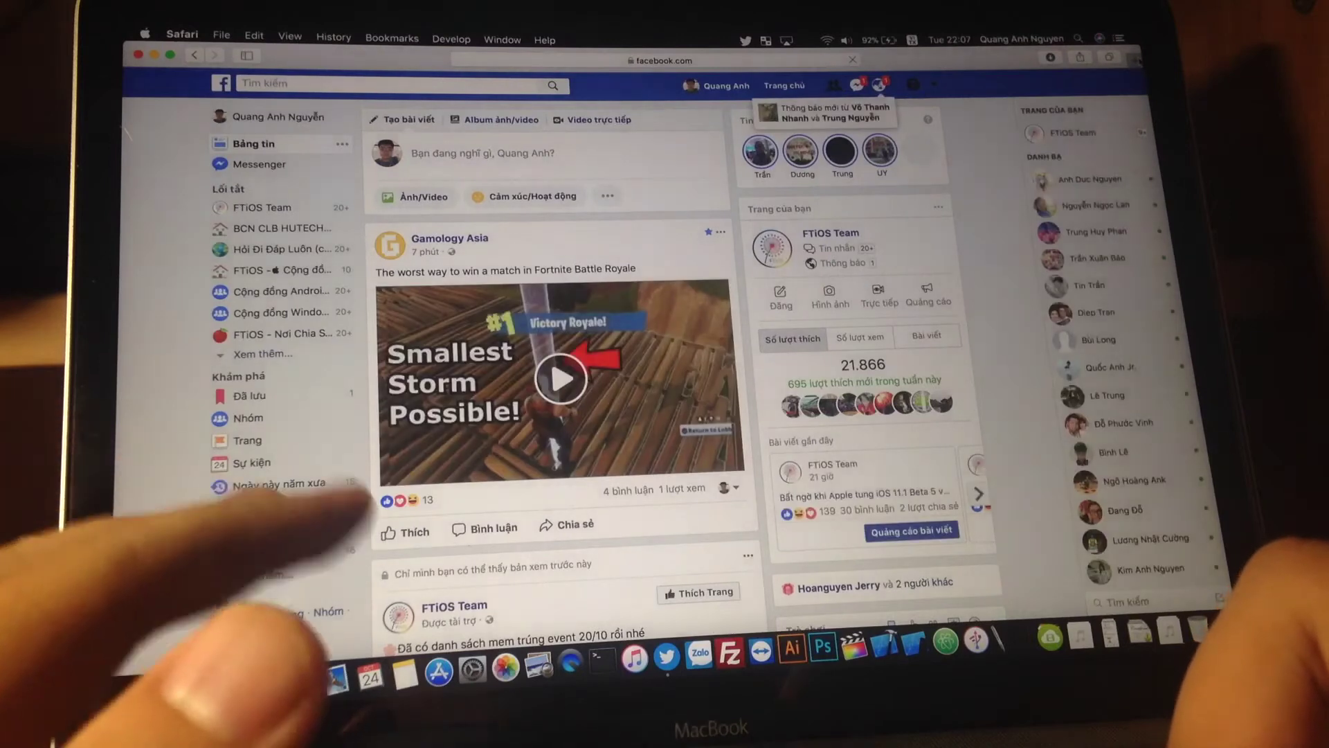
click(1108, 57)
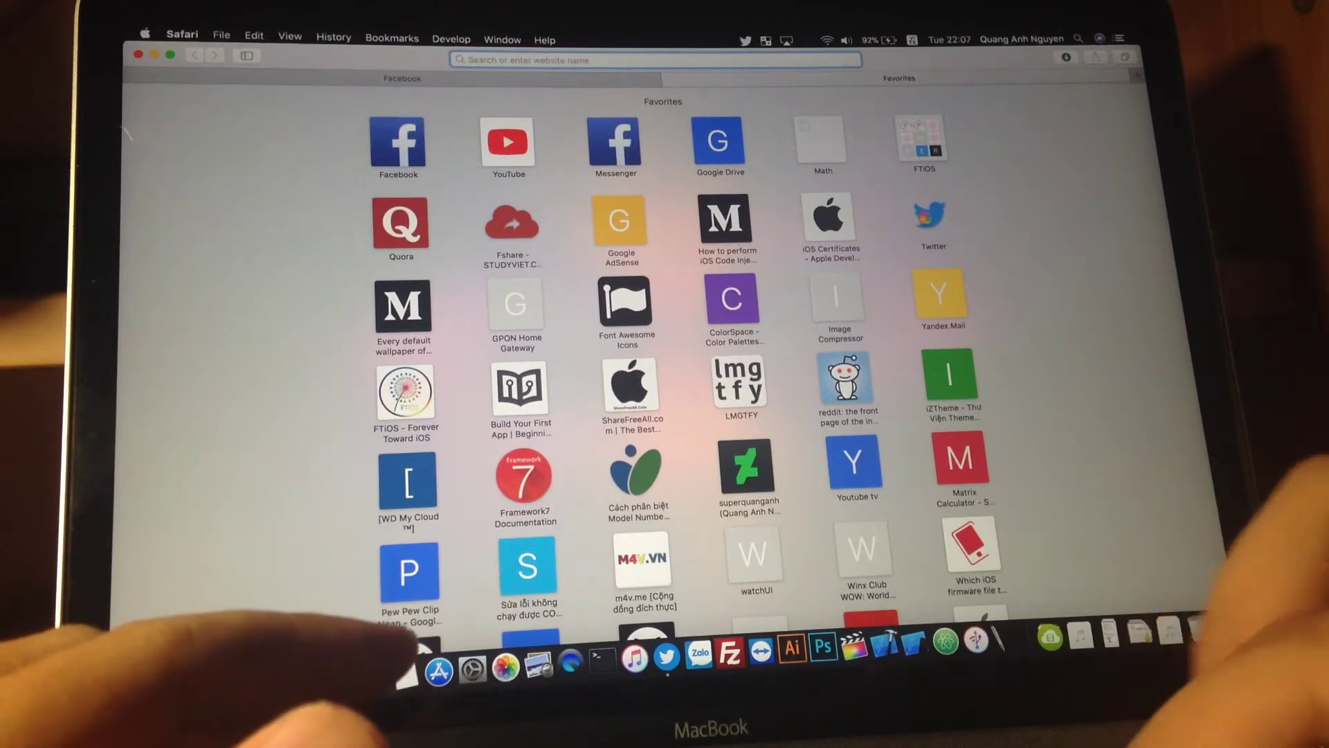
- Open and close a Twitter tab, quit Safari, and launch iTunes
click(930, 217)
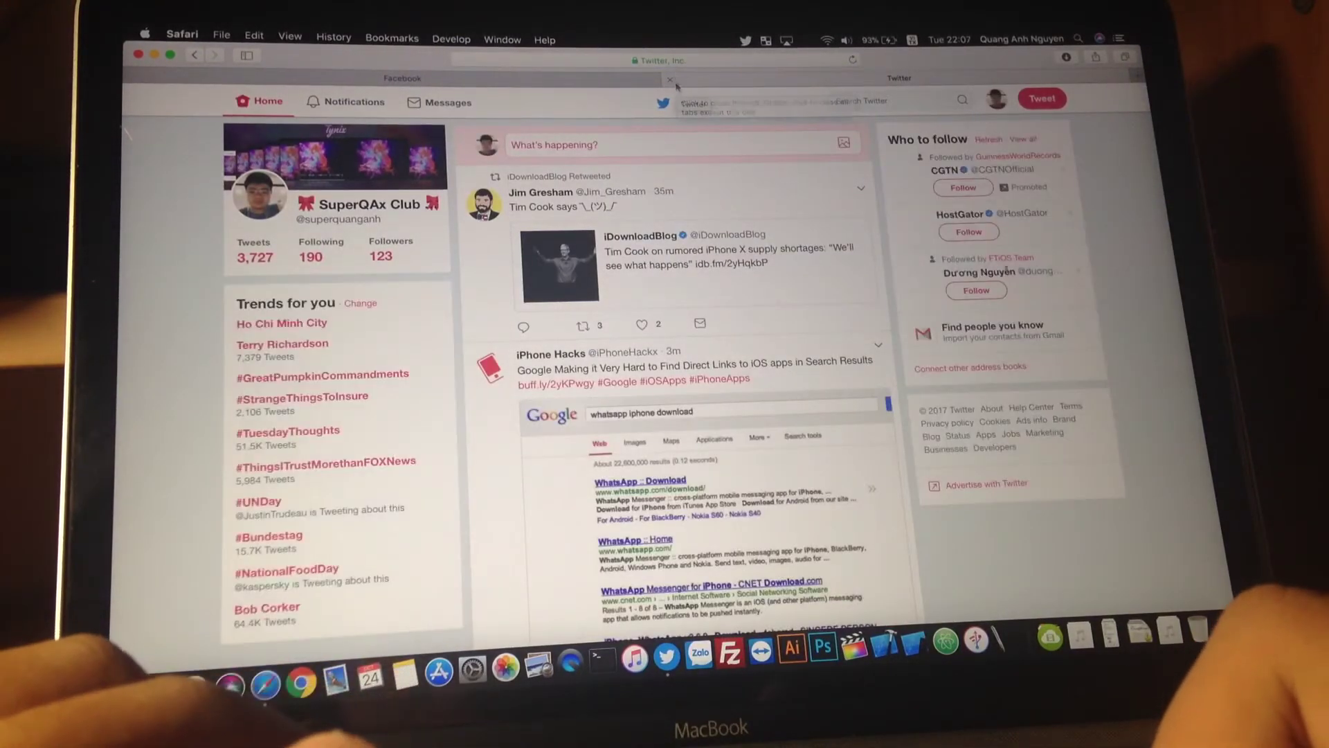
click(672, 79)
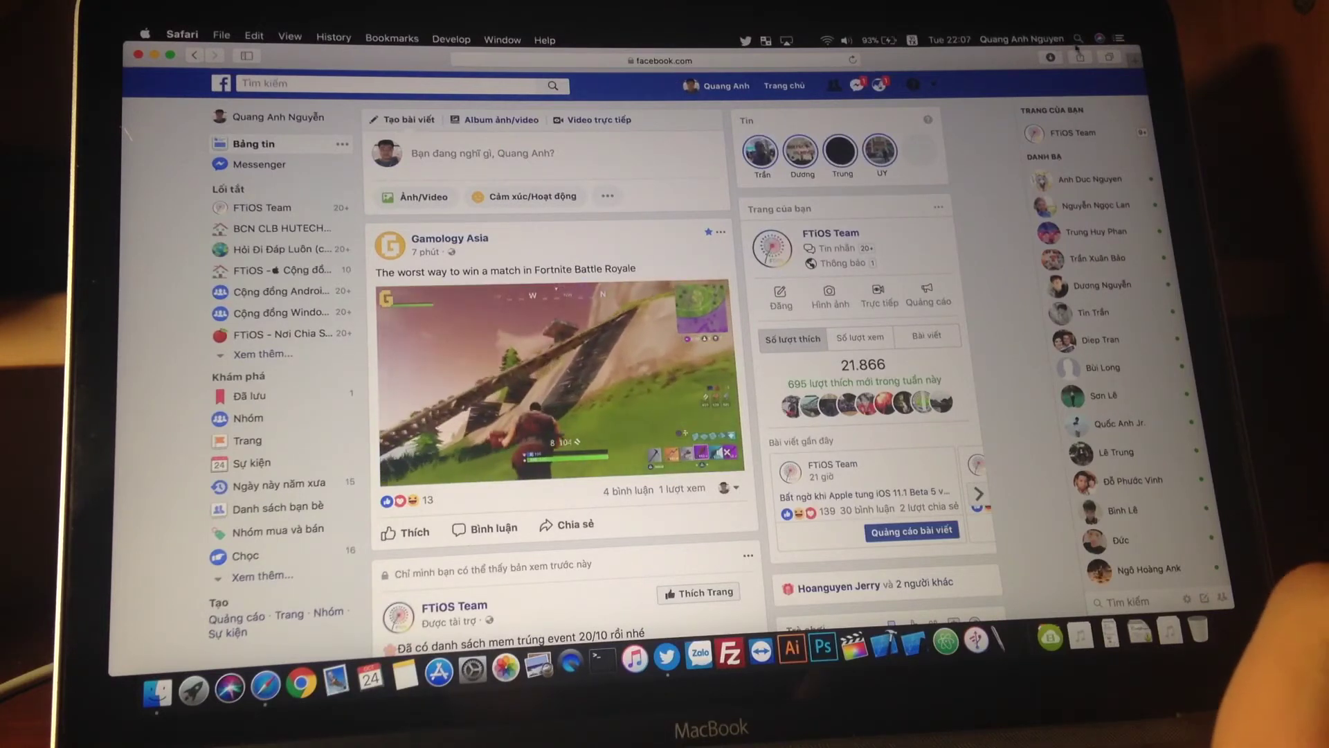
click(183, 36)
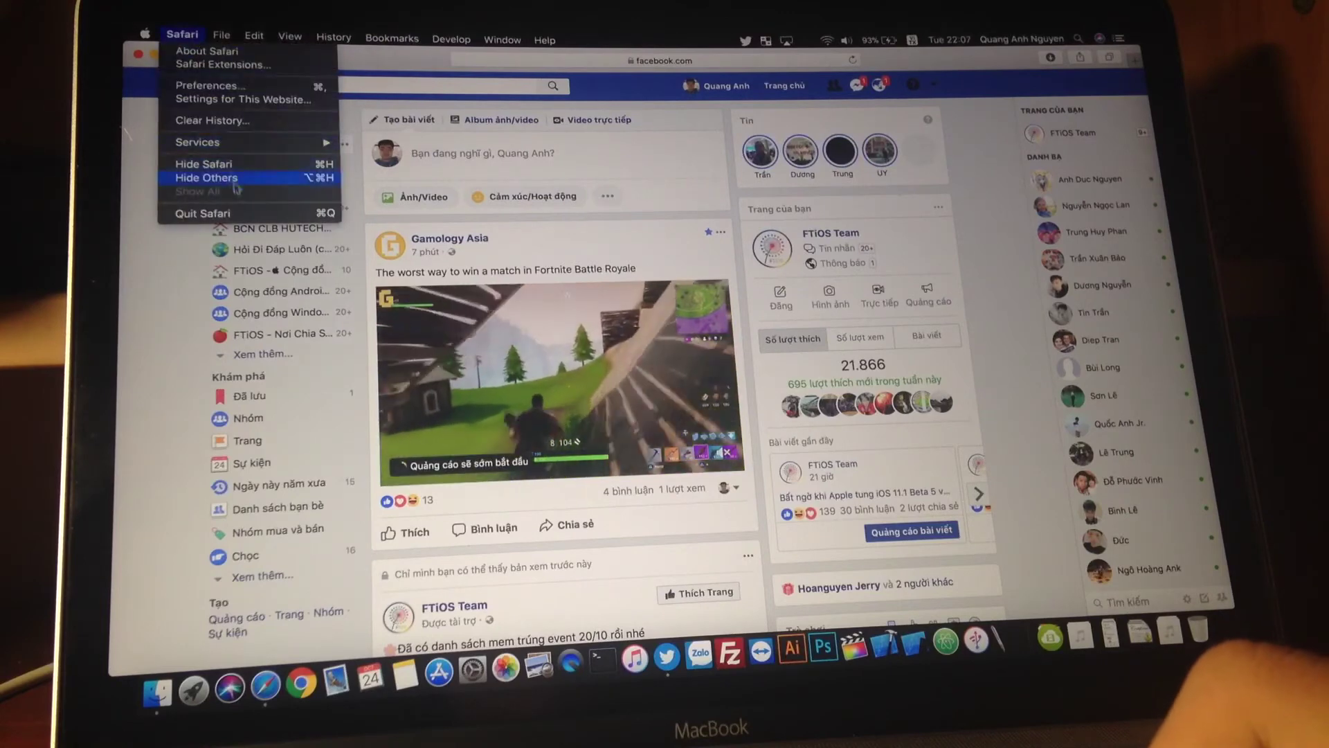
click(238, 211)
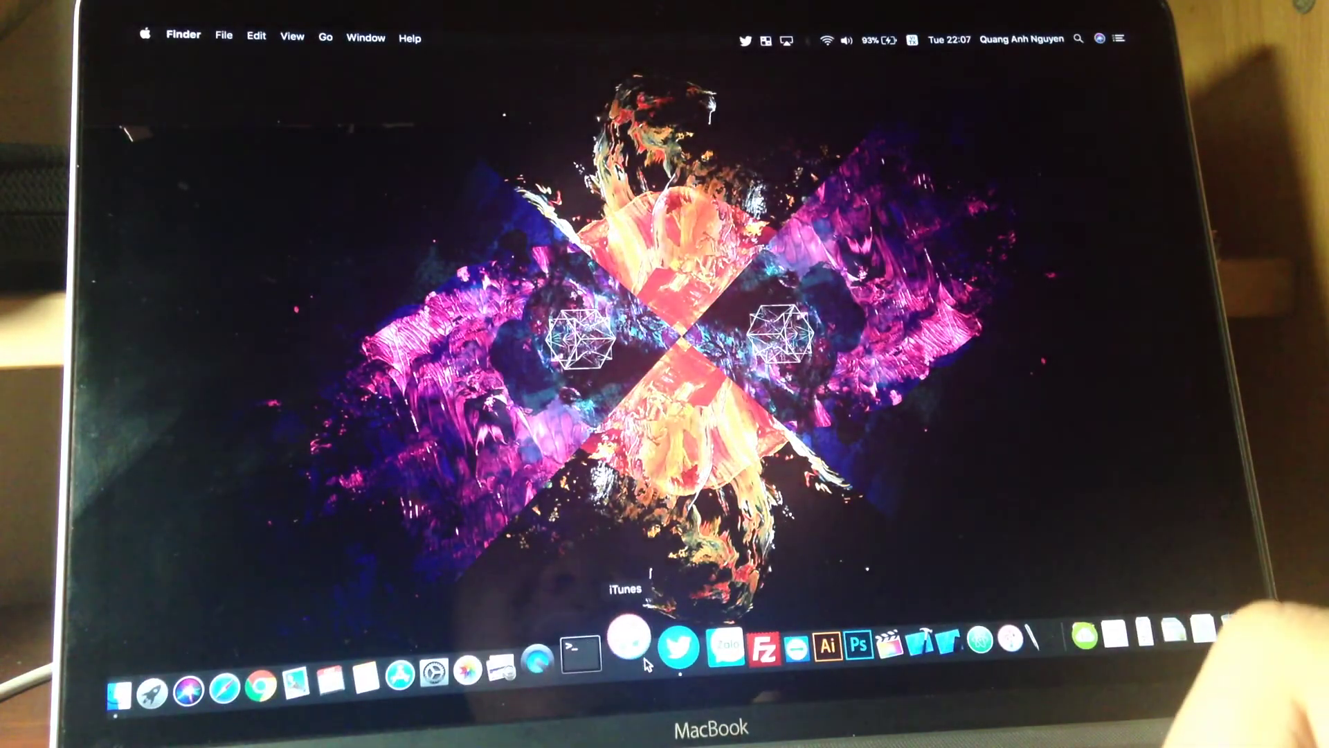
click(645, 658)
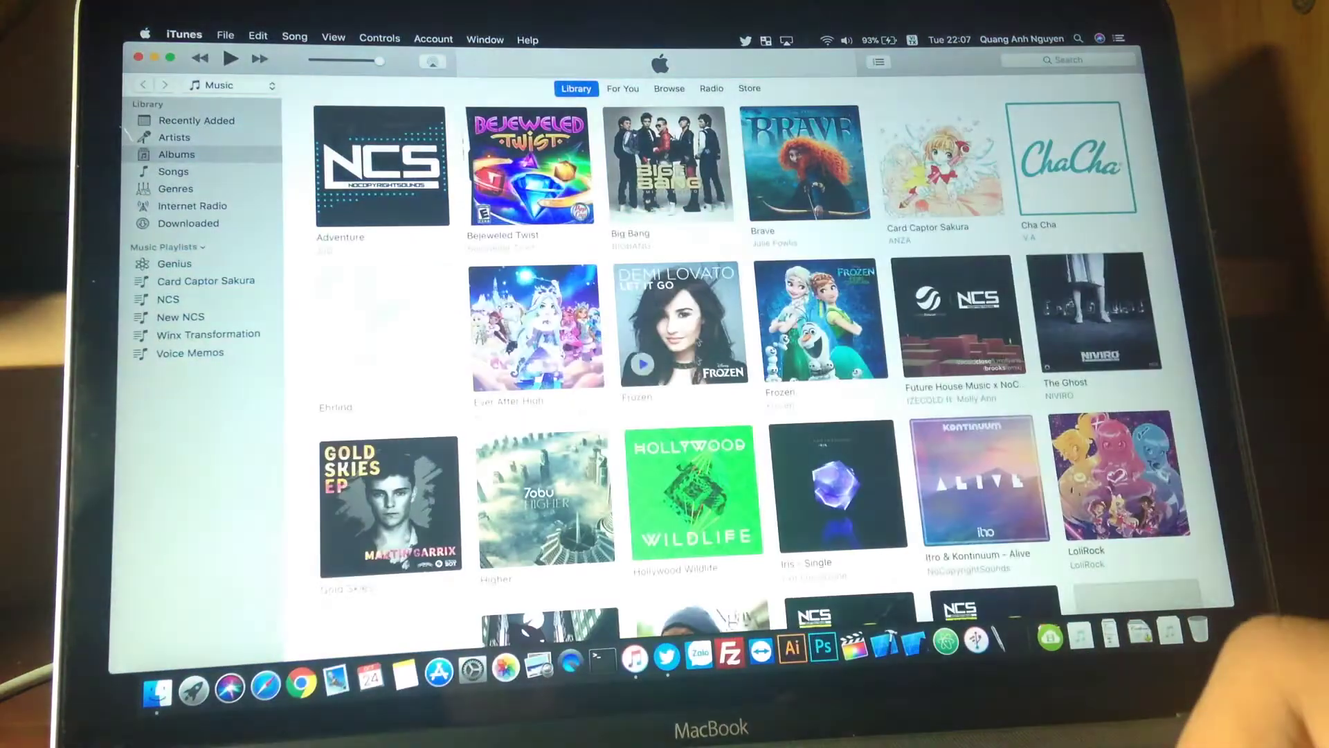
scroll(688, 221, down, 3)
mouse_move(533, 327)
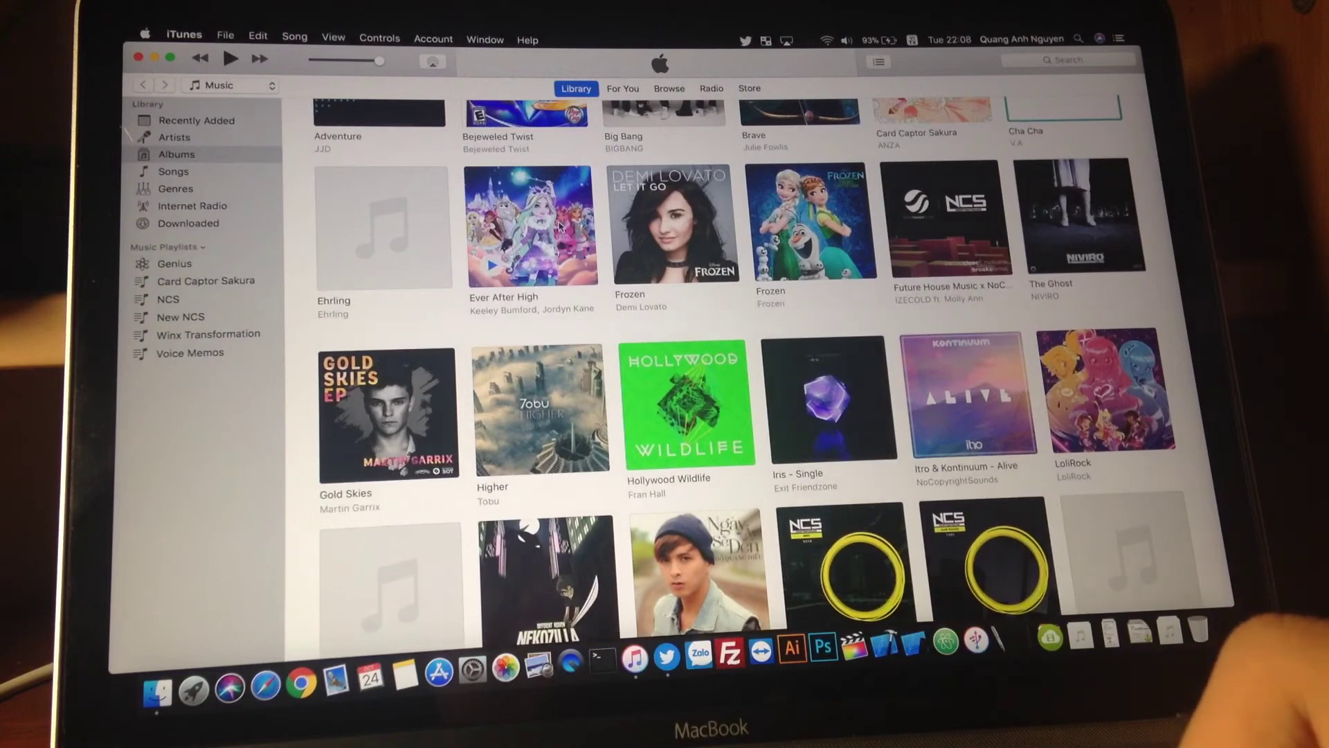
- Expand album track lists (Ever After High, Frozen, Ehrling, future house), then close iTunes
click(530, 224)
click(524, 171)
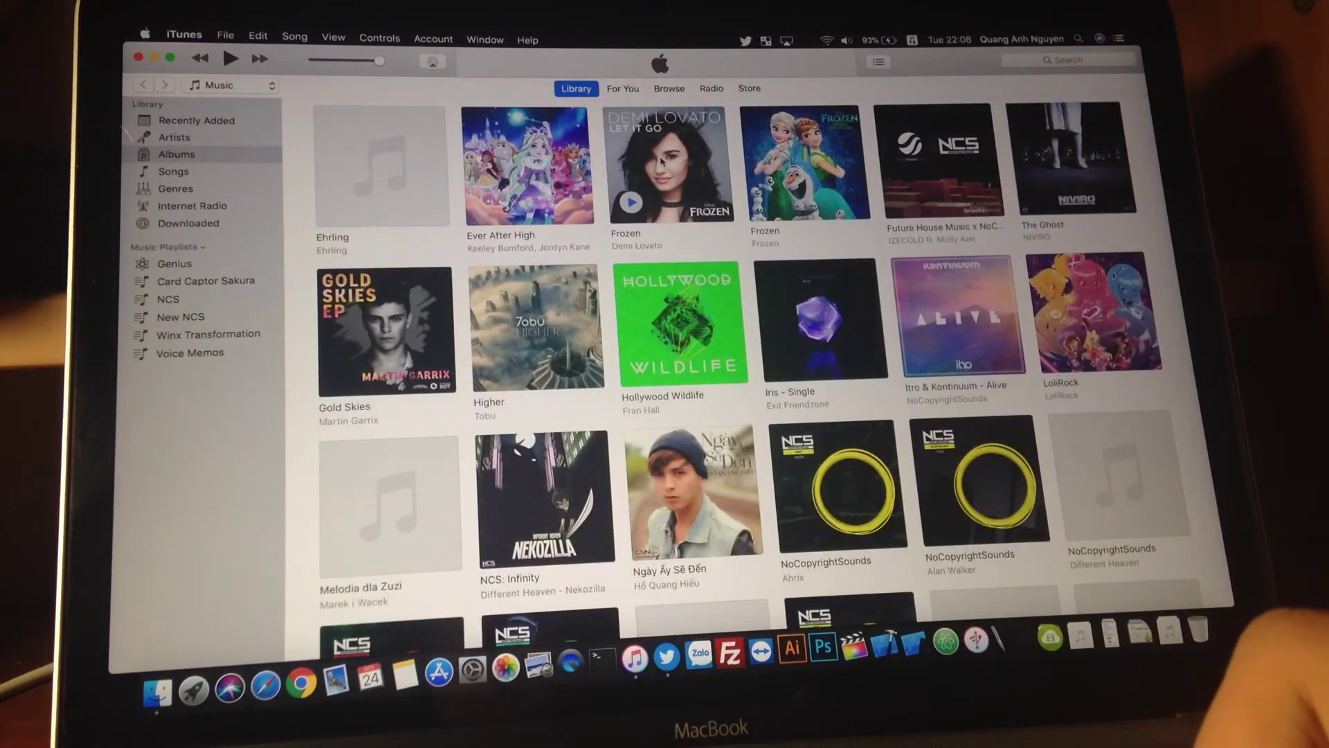
click(660, 165)
click(666, 166)
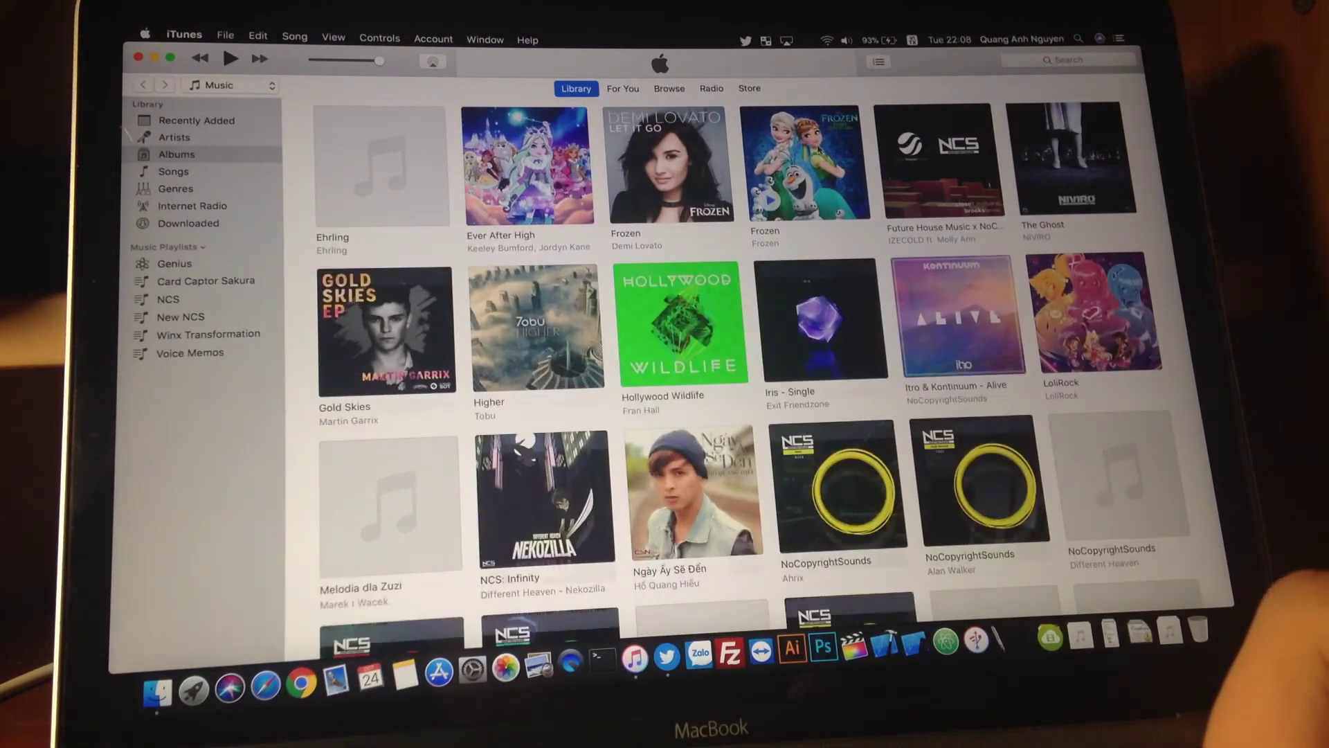
click(802, 166)
click(393, 186)
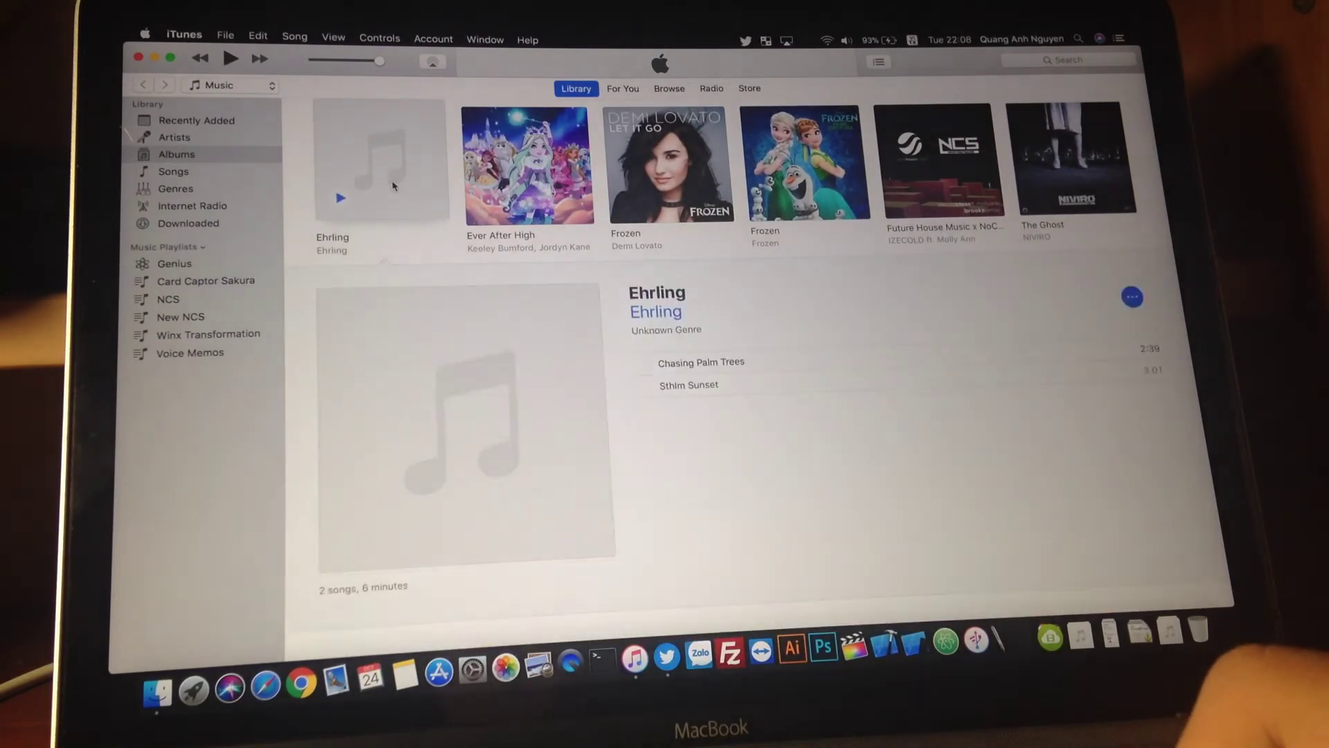
click(937, 161)
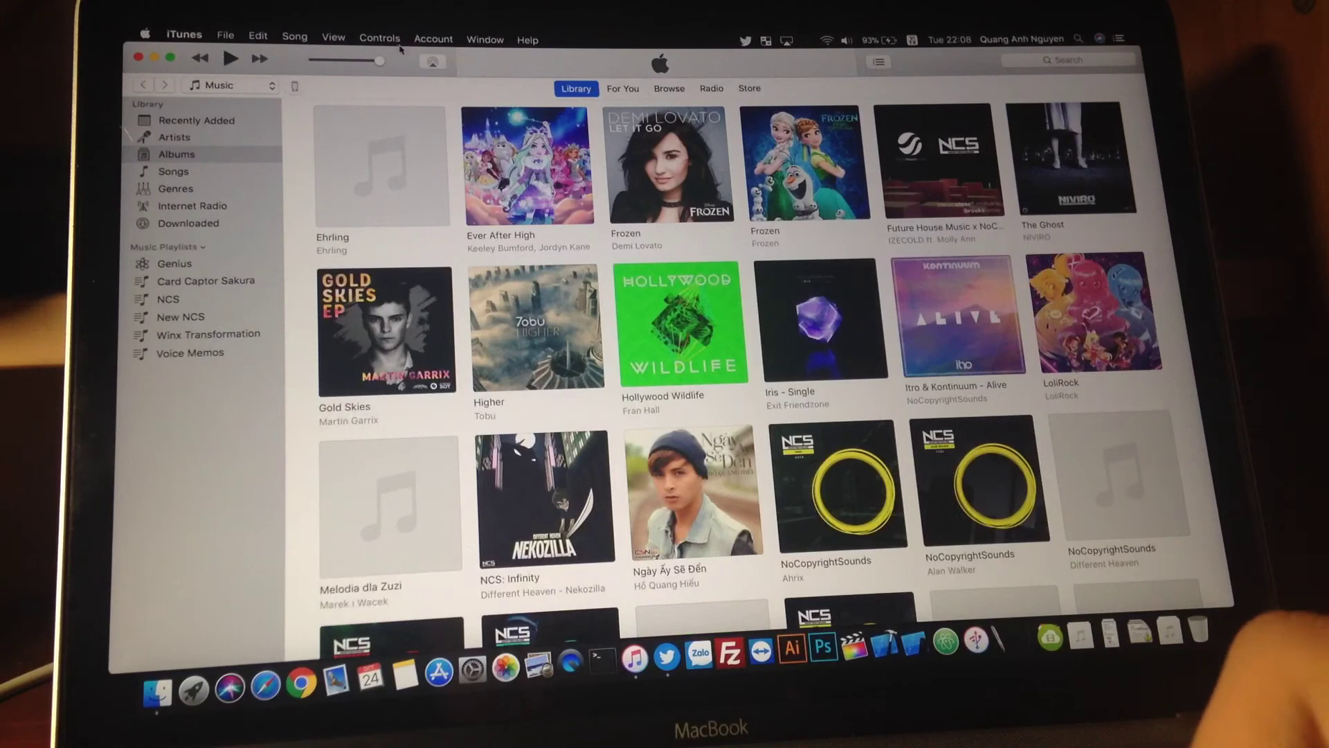
key(super+w)
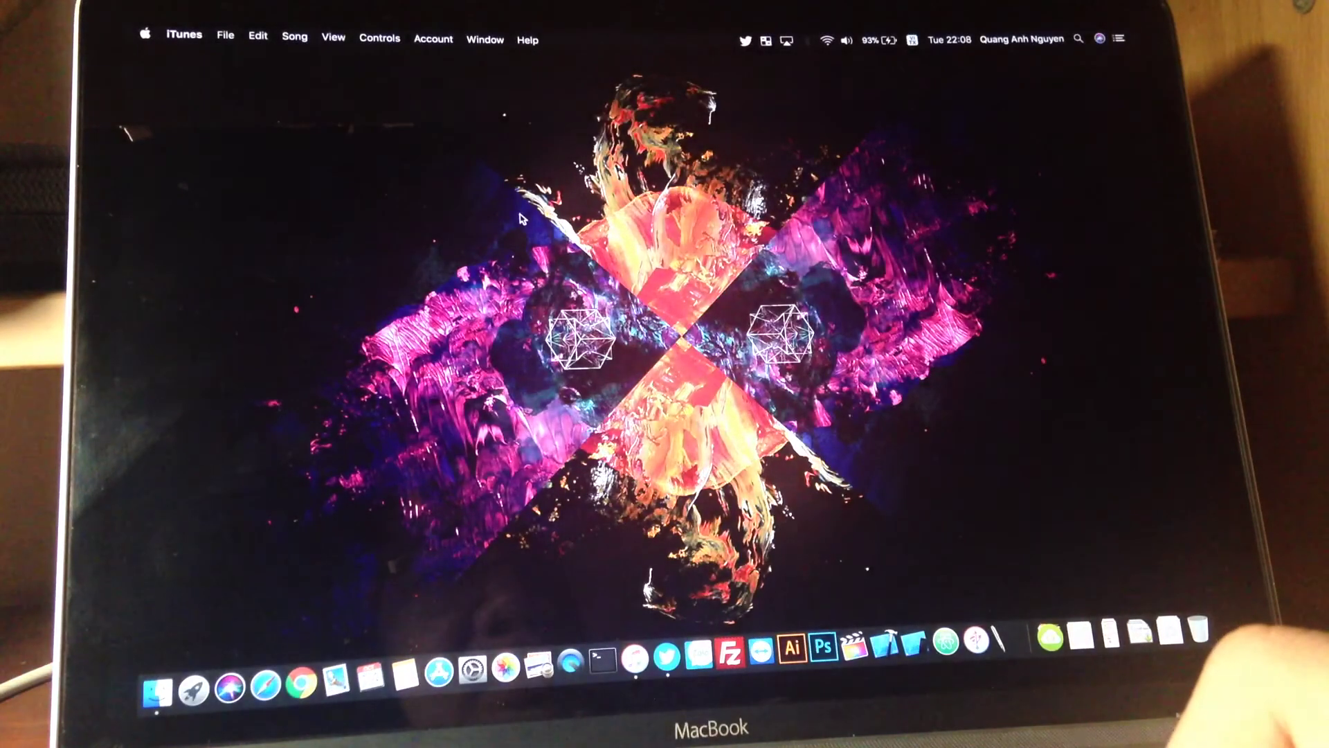